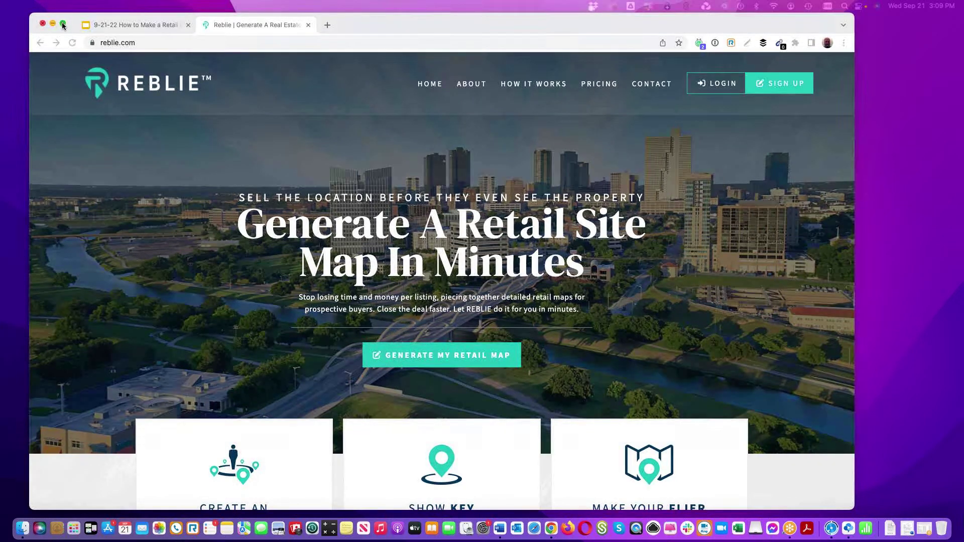
- Bring the Chrome window showing the Reblie home page to the front
{"action": "left_click", "coordinate": [719, 86]}
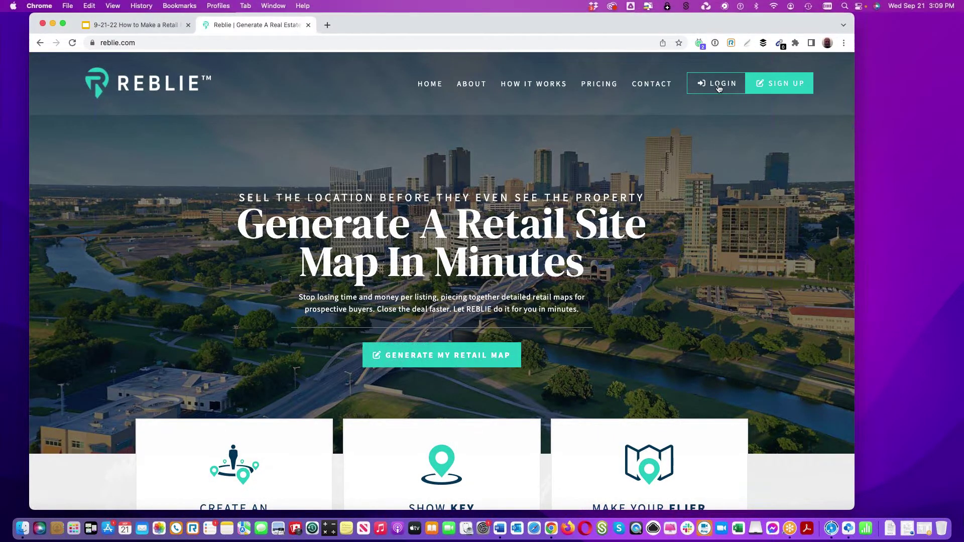
- Log in, go full screen, and centre the map on Lindale, TX, USA
{"action": "left_click", "coordinate": [719, 87]}
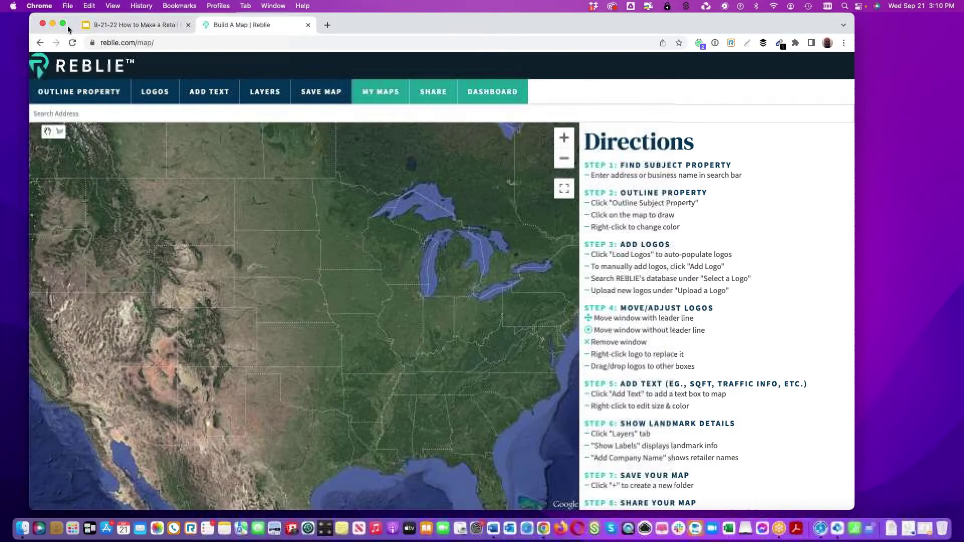
{"action": "left_click", "coordinate": [62, 23]}
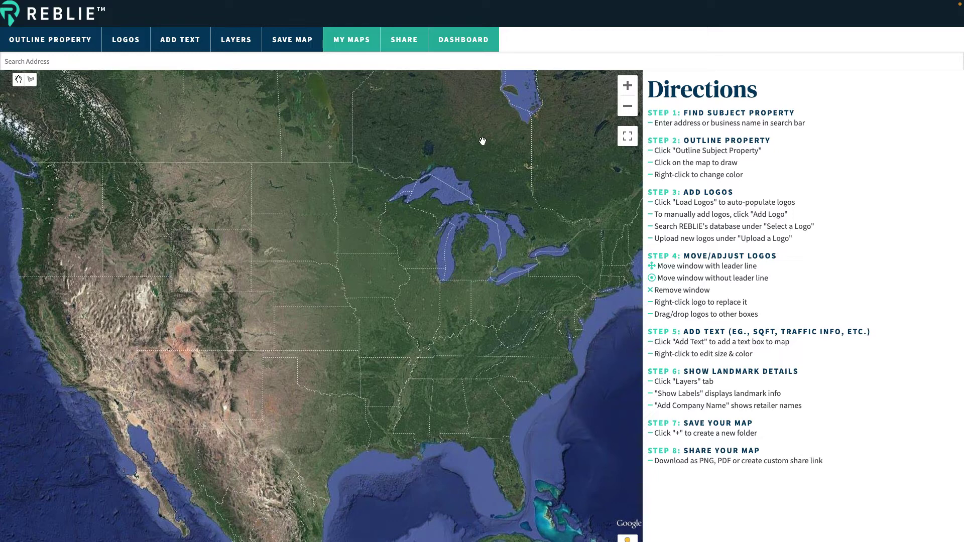
{"action": "left_click", "coordinate": [108, 61]}
{"action": "type", "text": "Lindale"}
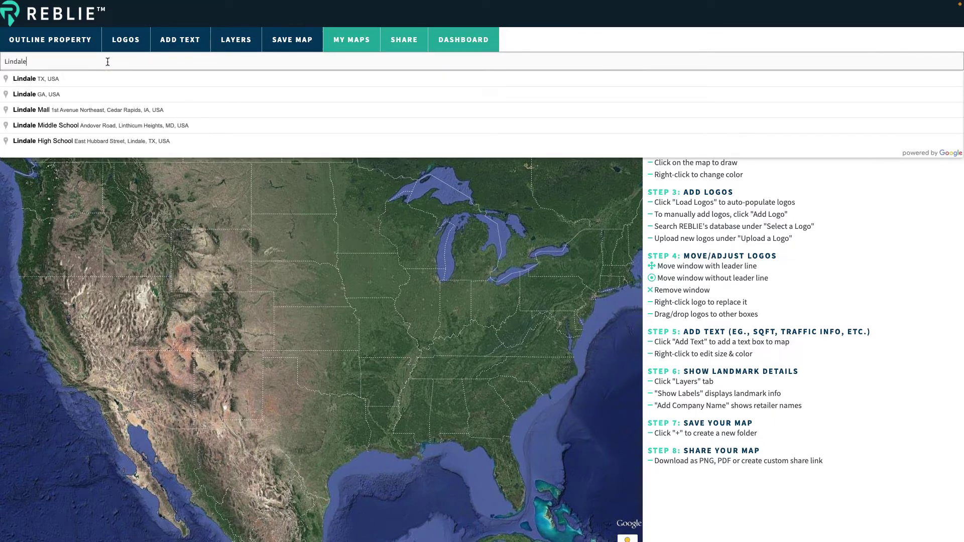
{"action": "left_click", "coordinate": [92, 75]}
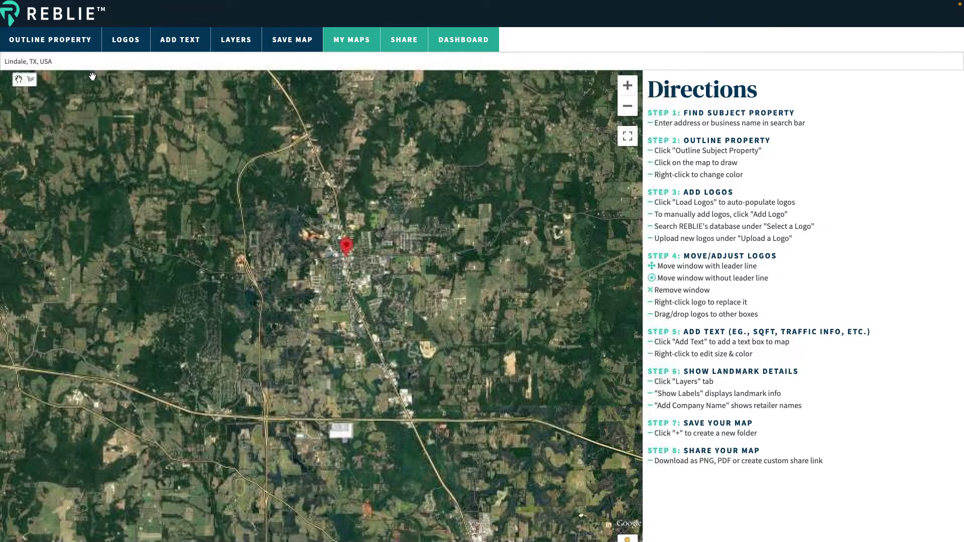
{"action": "left_click", "coordinate": [627, 86]}
- Zoom in on Lindale and pan the satellite map east along the highway
{"action": "left_click", "coordinate": [627, 87]}
{"action": "left_click", "coordinate": [412, 55]}
{"action": "left_click_drag", "start_coordinate": [38, 282], "coordinate": [29, 124]}
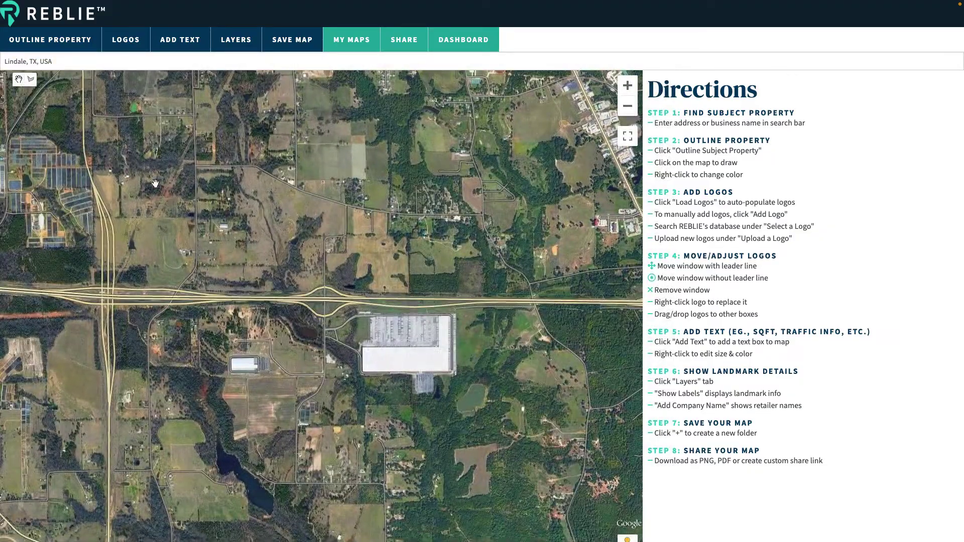
{"action": "left_click_drag", "start_coordinate": [366, 312], "coordinate": [2, 295]}
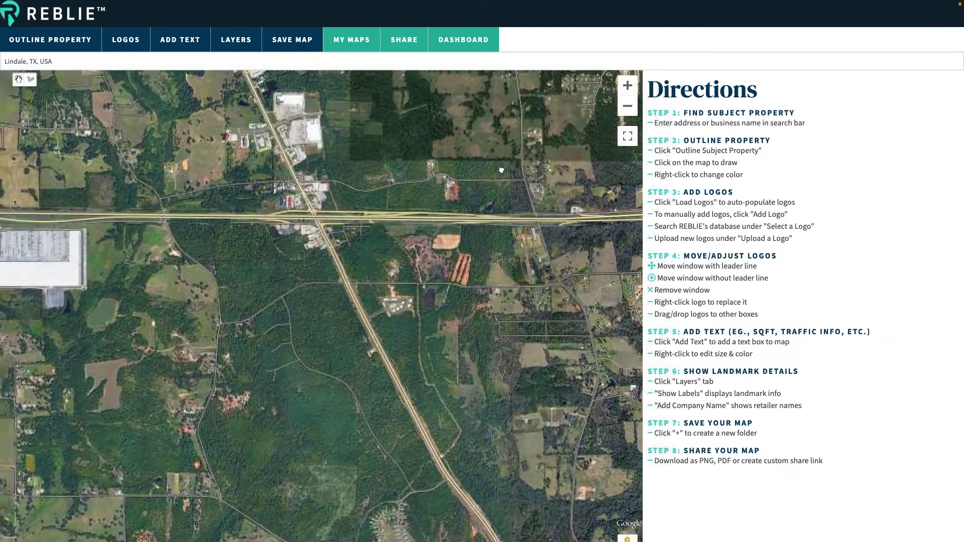
{"action": "left_click_drag", "start_coordinate": [452, 170], "coordinate": [517, 135]}
- Zoom in closer to frame the overpass and the corner lots beside it
{"action": "left_click", "coordinate": [627, 86]}
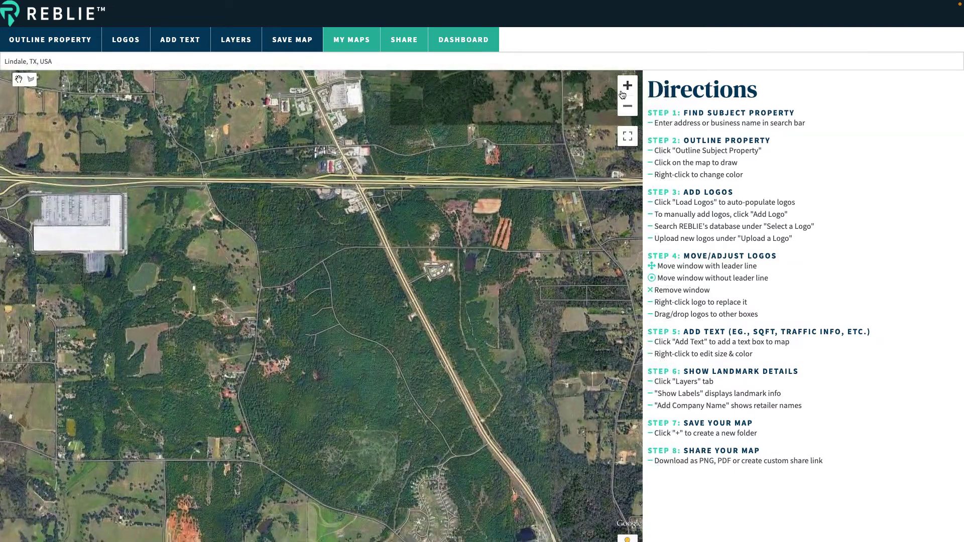
{"action": "left_click", "coordinate": [627, 86]}
{"action": "scroll", "coordinate": [372, 346], "scroll_direction": "down", "scroll_amount": 1}
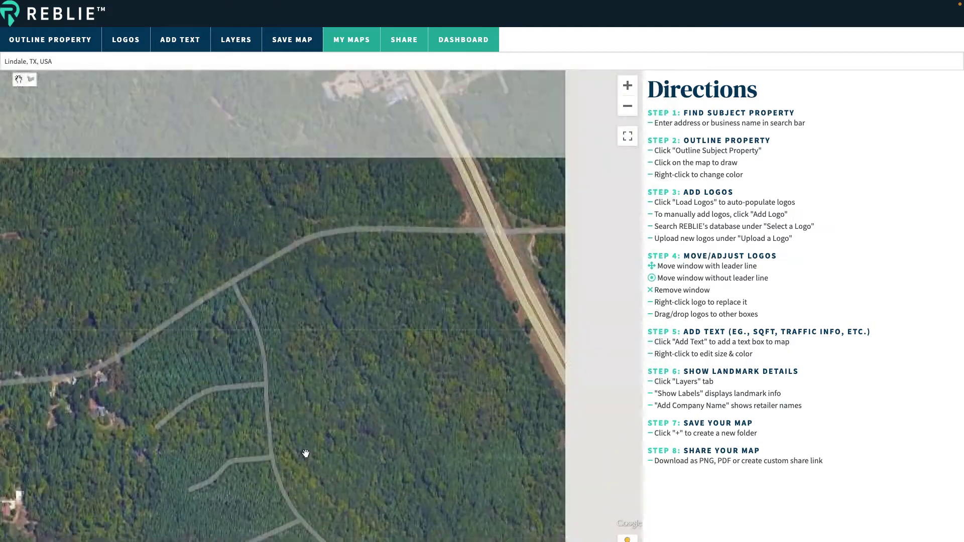
{"action": "left_click_drag", "start_coordinate": [416, 305], "coordinate": [410, 511]}
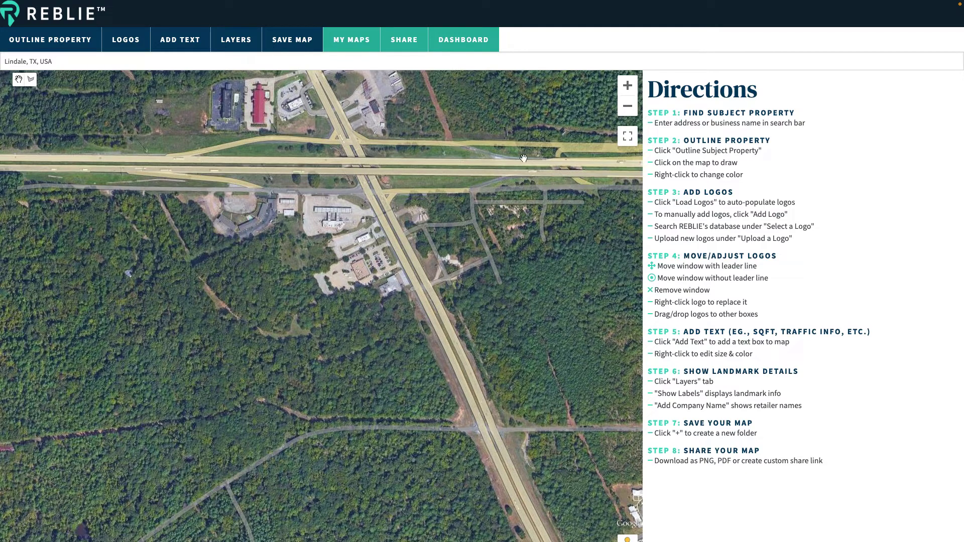
{"action": "left_click", "coordinate": [627, 85]}
{"action": "left_click_drag", "start_coordinate": [361, 263], "coordinate": [310, 417]}
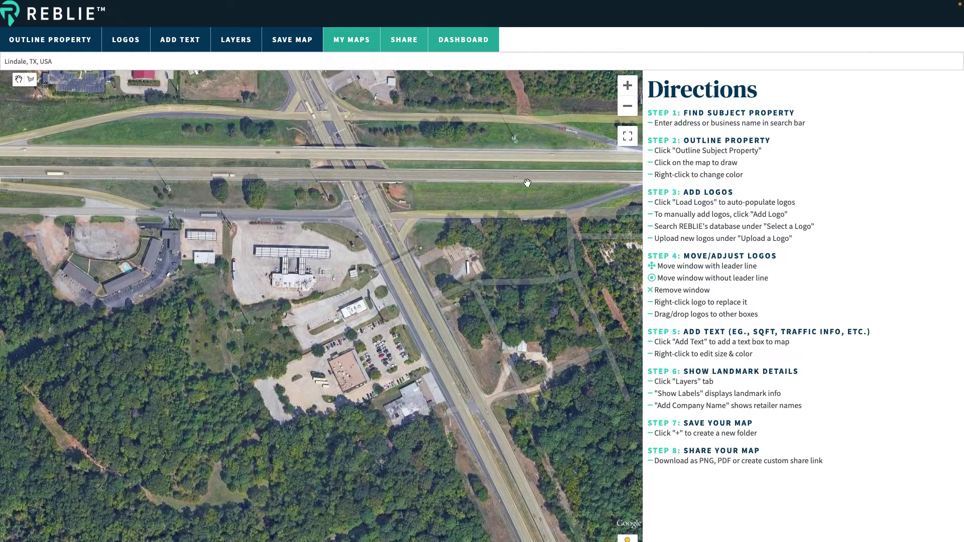
{"action": "left_click", "coordinate": [80, 41]}
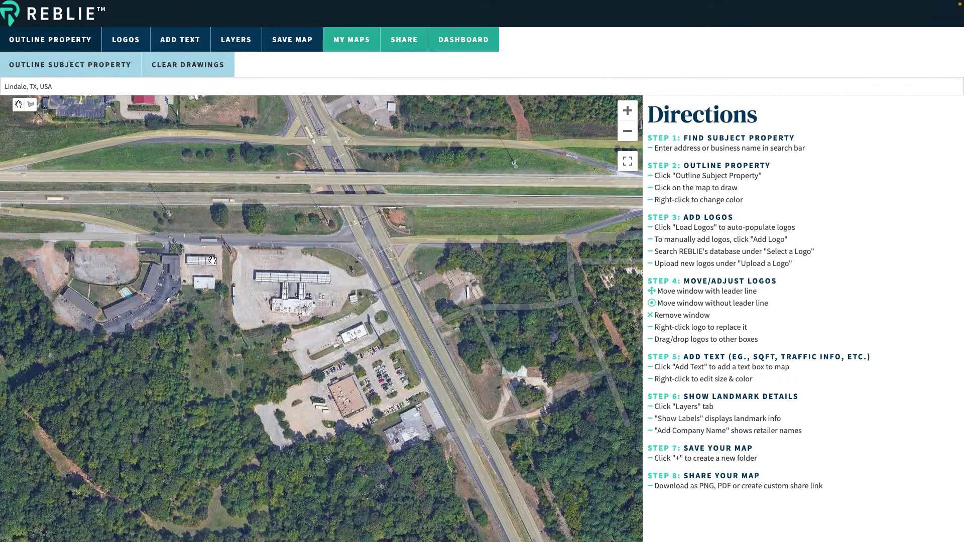
- Outline the lot southwest of the interchange as a four-corner subject polygon, then zoom out two levels
{"action": "left_click", "coordinate": [81, 64]}
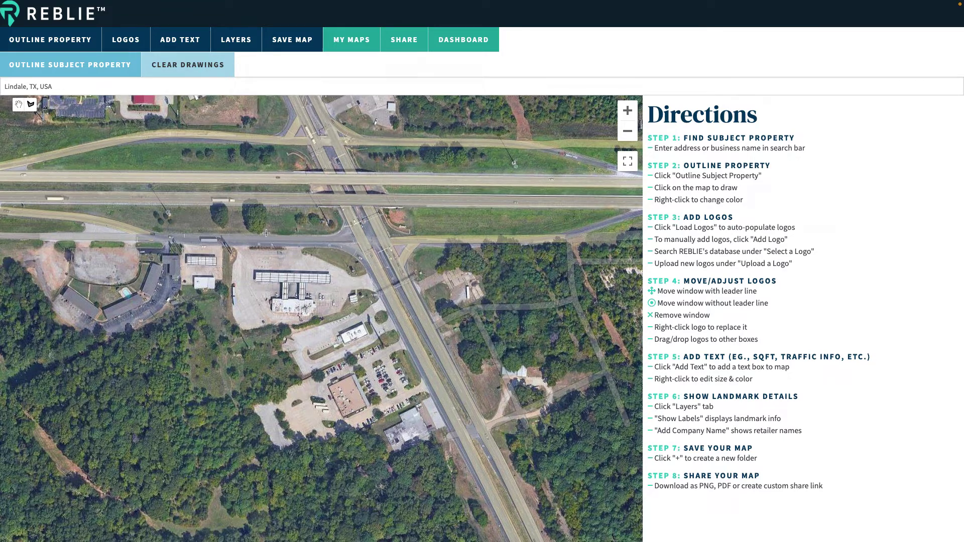
{"action": "left_click", "coordinate": [230, 246]}
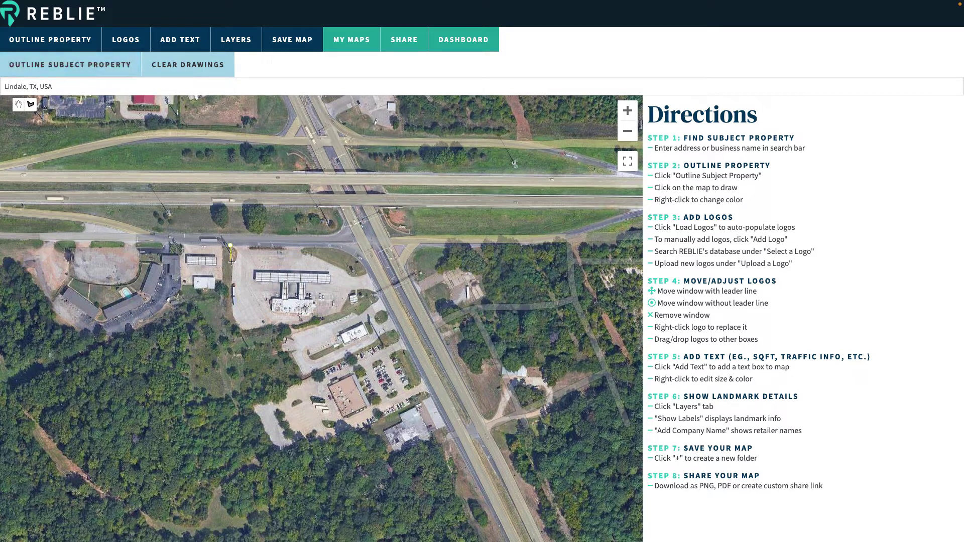
{"action": "left_click", "coordinate": [235, 329]}
{"action": "left_click", "coordinate": [383, 298]}
{"action": "left_click", "coordinate": [353, 245]}
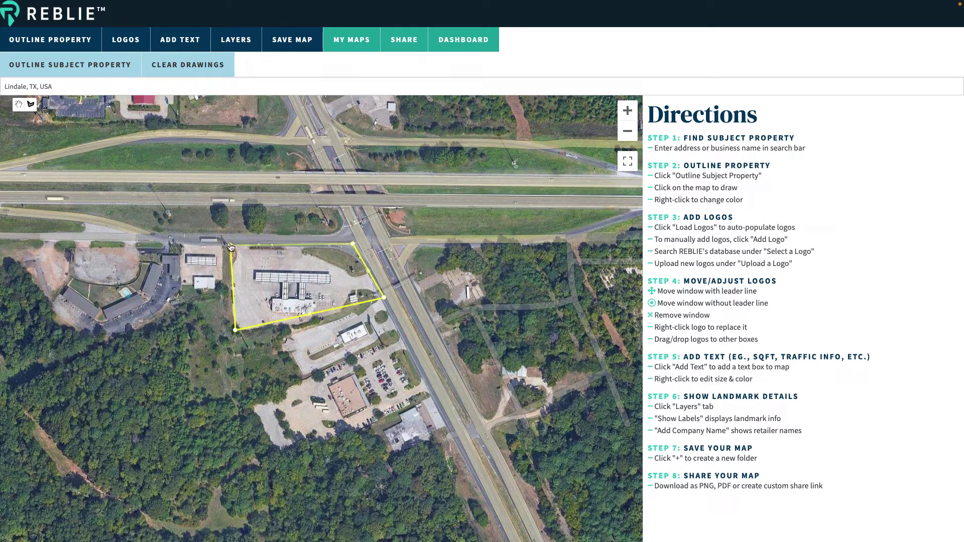
{"action": "left_click", "coordinate": [231, 247]}
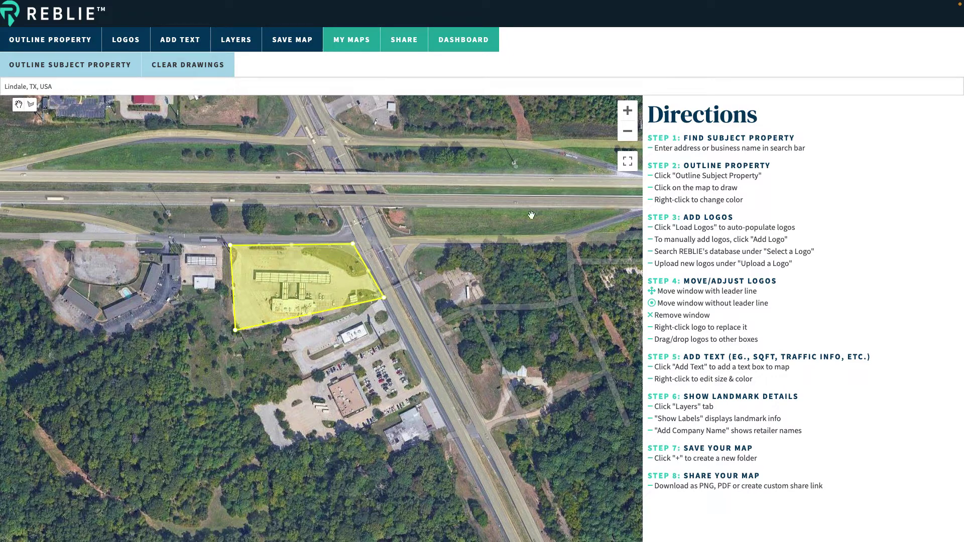
{"action": "left_click", "coordinate": [627, 131]}
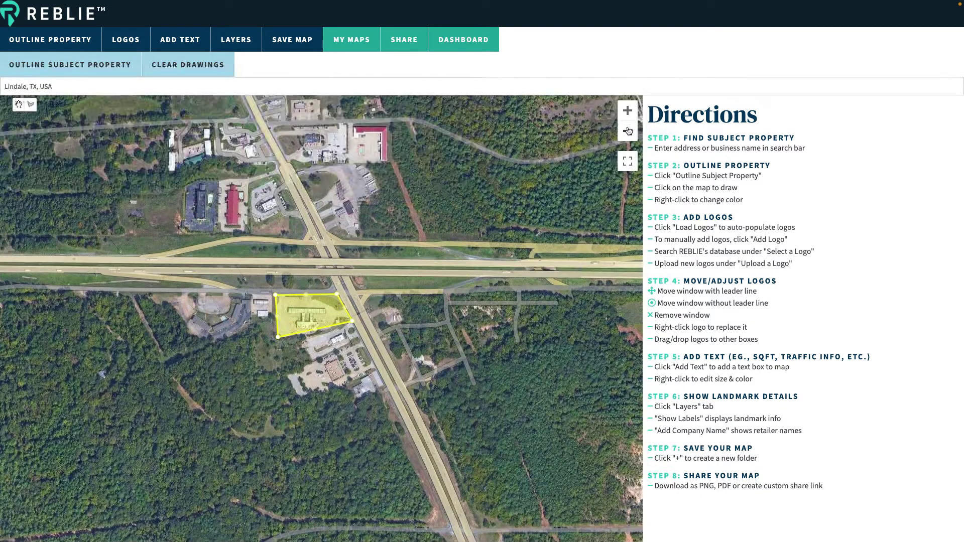
{"action": "left_click", "coordinate": [628, 131]}
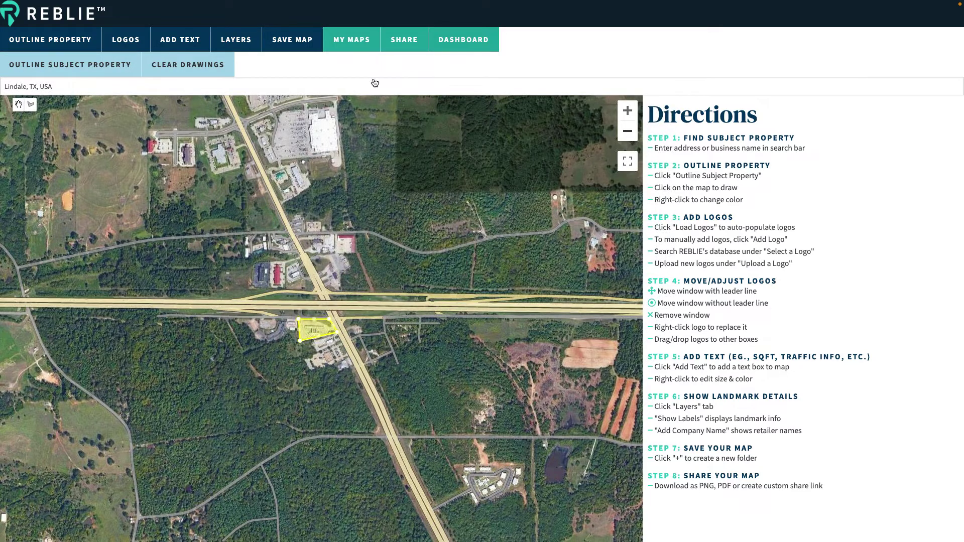
- Load retailer logos for the suggested business categories around the outlined property
{"action": "left_click", "coordinate": [126, 39]}
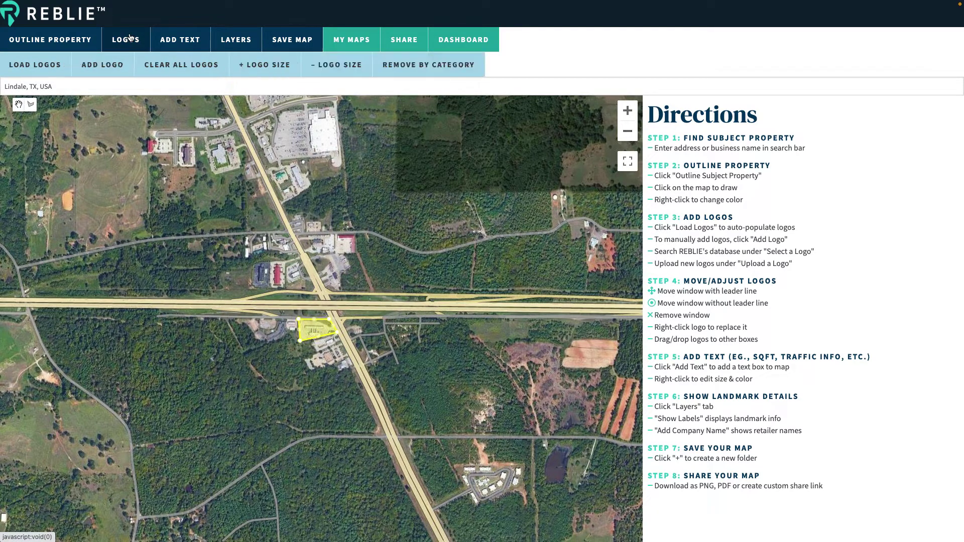
{"action": "left_click", "coordinate": [29, 64]}
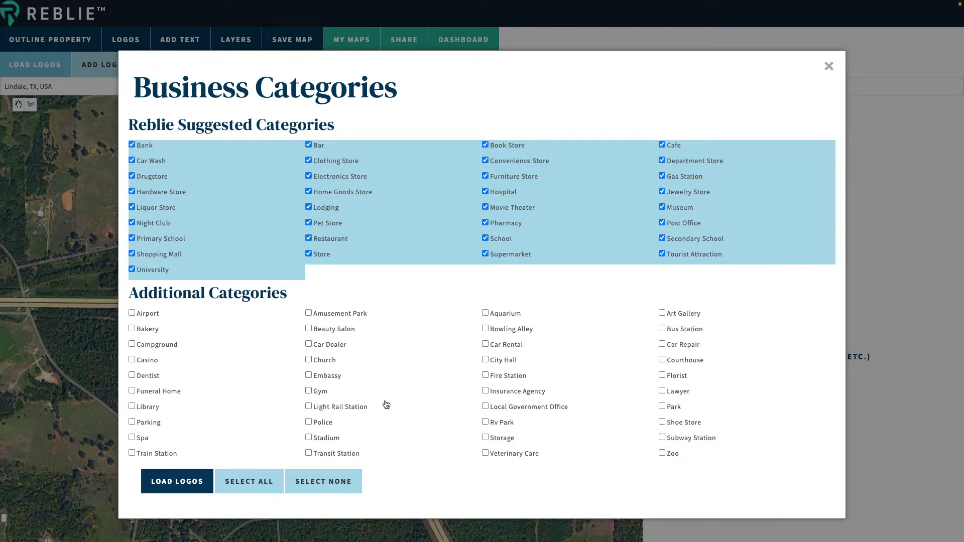
{"action": "left_click", "coordinate": [195, 482]}
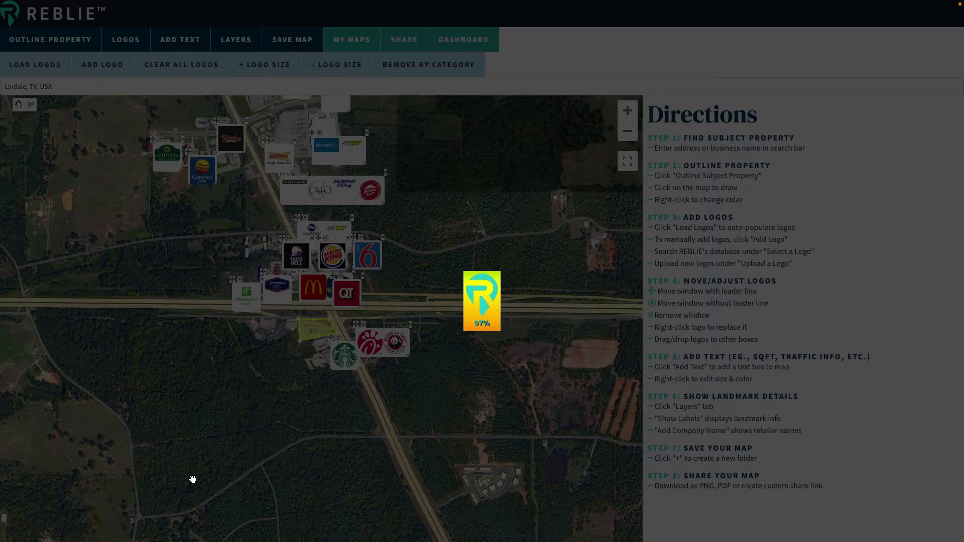
{"action": "scroll", "coordinate": [265, 366], "scroll_direction": "down", "scroll_amount": 1}
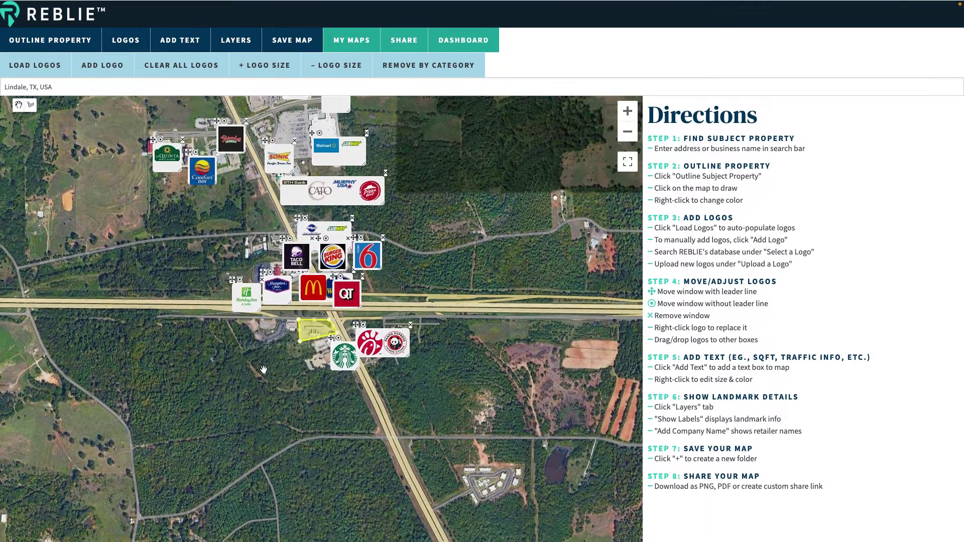
- Shrink the Starbucks logo box and move it across the road
{"action": "left_click", "coordinate": [628, 107]}
{"action": "left_click", "coordinate": [628, 108]}
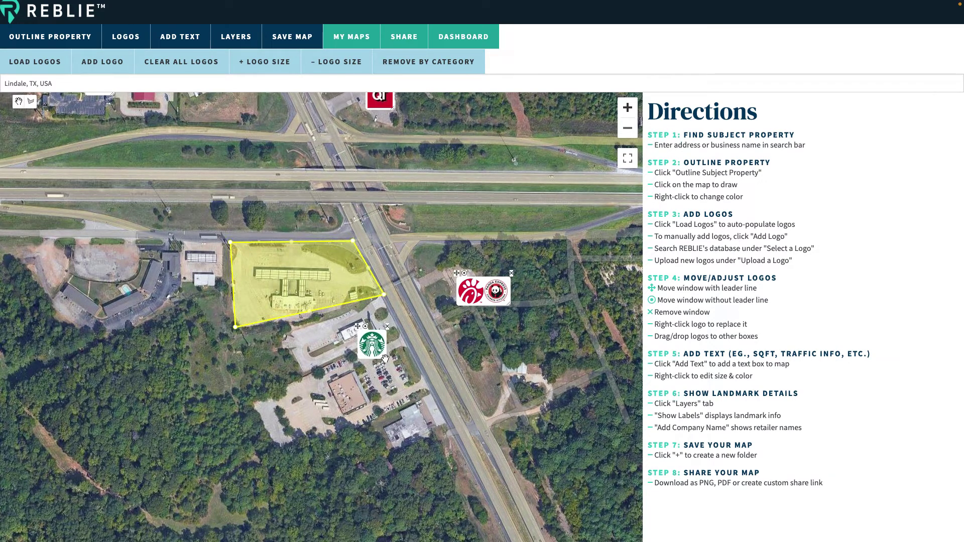
{"action": "left_click_drag", "start_coordinate": [386, 359], "coordinate": [525, 431]}
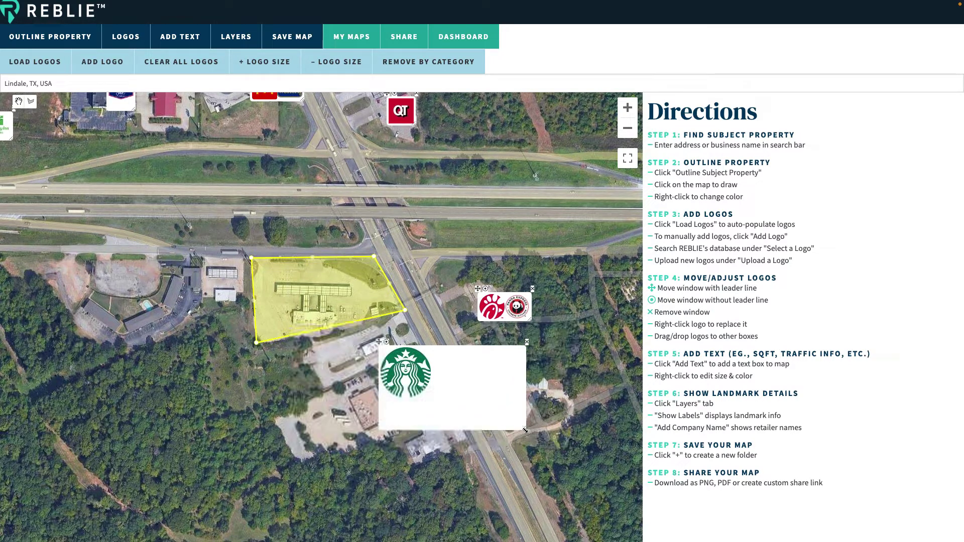
{"action": "left_click_drag", "start_coordinate": [525, 431], "coordinate": [435, 403]}
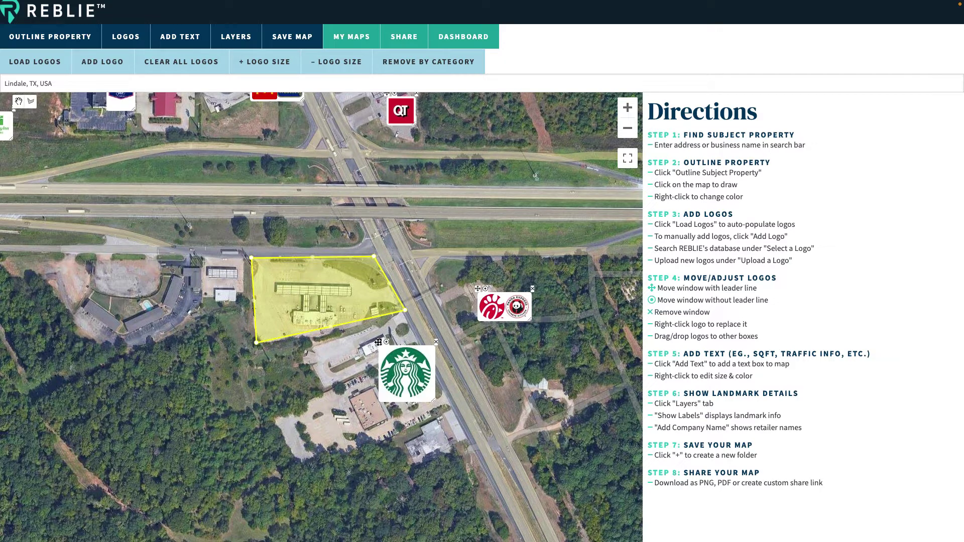
{"action": "left_click_drag", "start_coordinate": [379, 343], "coordinate": [542, 349]}
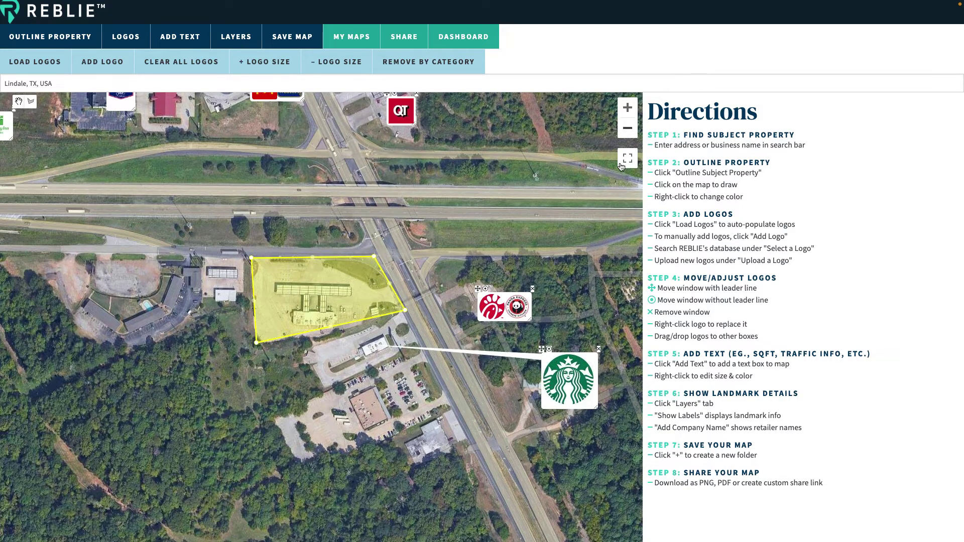
{"action": "key", "text": "minus"}
{"action": "key", "text": "minus"}
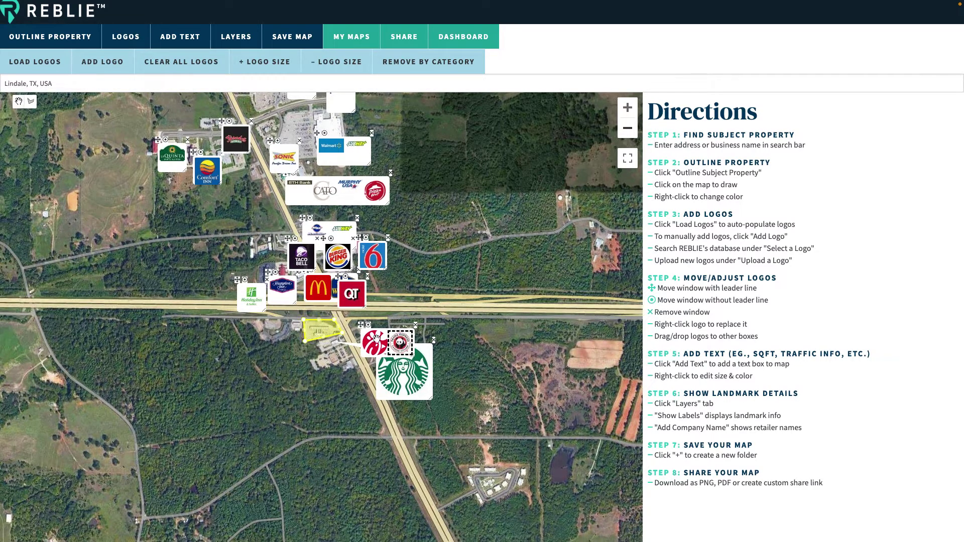
- Spread out the Chick-fil-A, Motel 6, QT, Best Western and Holiday Inn logos, and remove Burger King
{"action": "left_click_drag", "start_coordinate": [360, 324], "coordinate": [428, 274]}
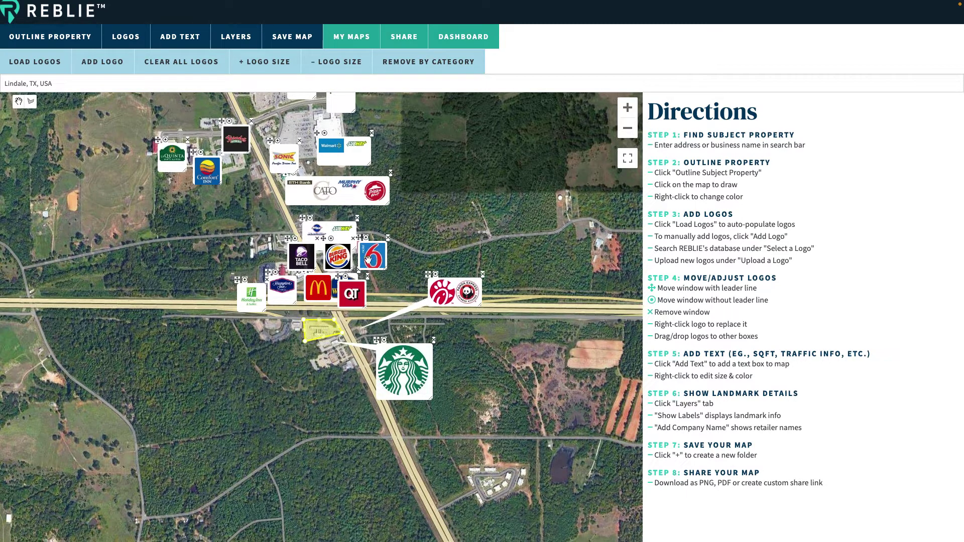
{"action": "left_click_drag", "start_coordinate": [361, 238], "coordinate": [448, 214]}
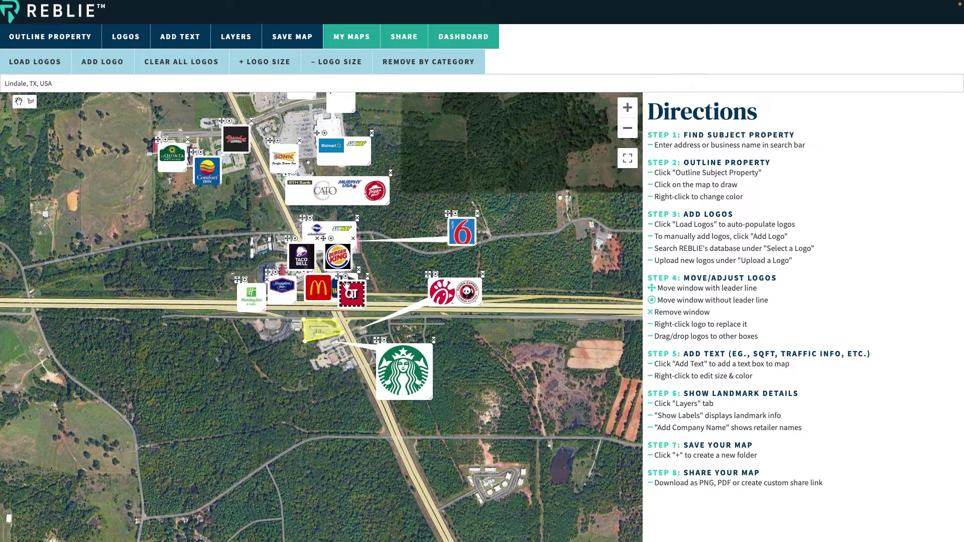
{"action": "left_click_drag", "start_coordinate": [340, 277], "coordinate": [304, 450]}
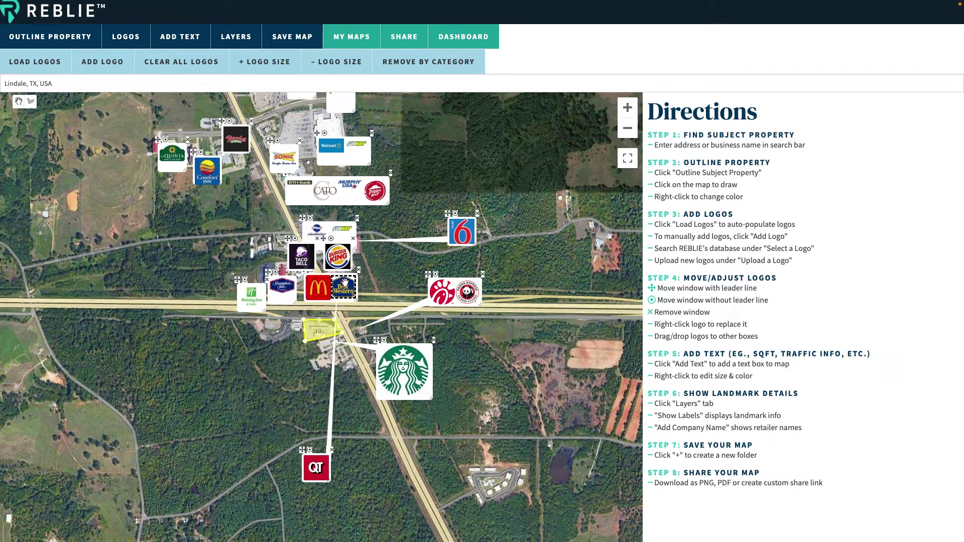
{"action": "left_click_drag", "start_coordinate": [344, 283], "coordinate": [376, 270]}
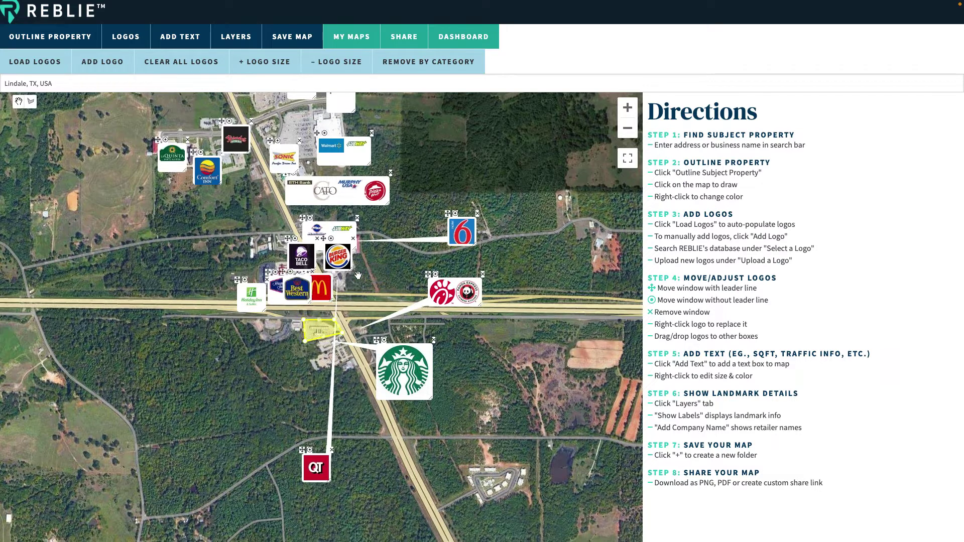
{"action": "left_click_drag", "start_coordinate": [367, 238], "coordinate": [237, 436]}
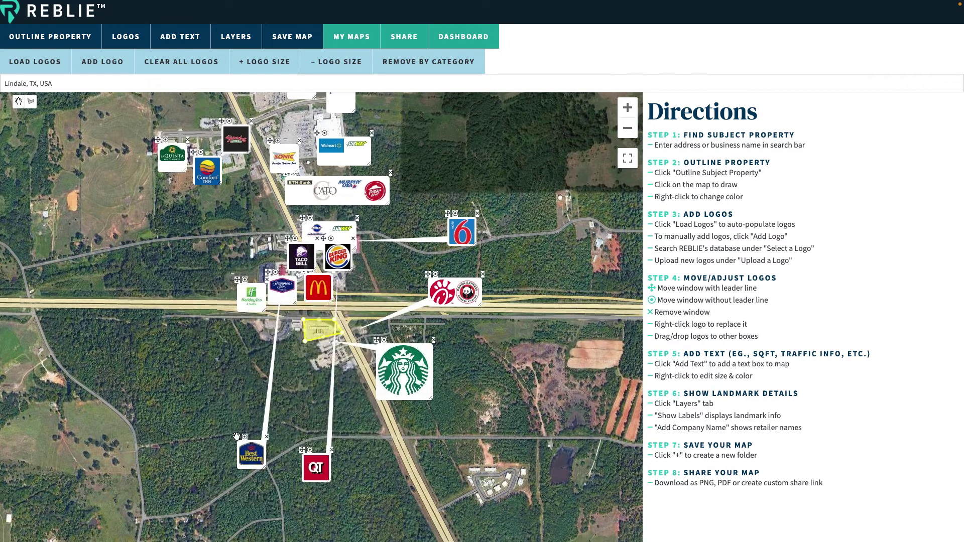
{"action": "left_click_drag", "start_coordinate": [237, 280], "coordinate": [161, 410]}
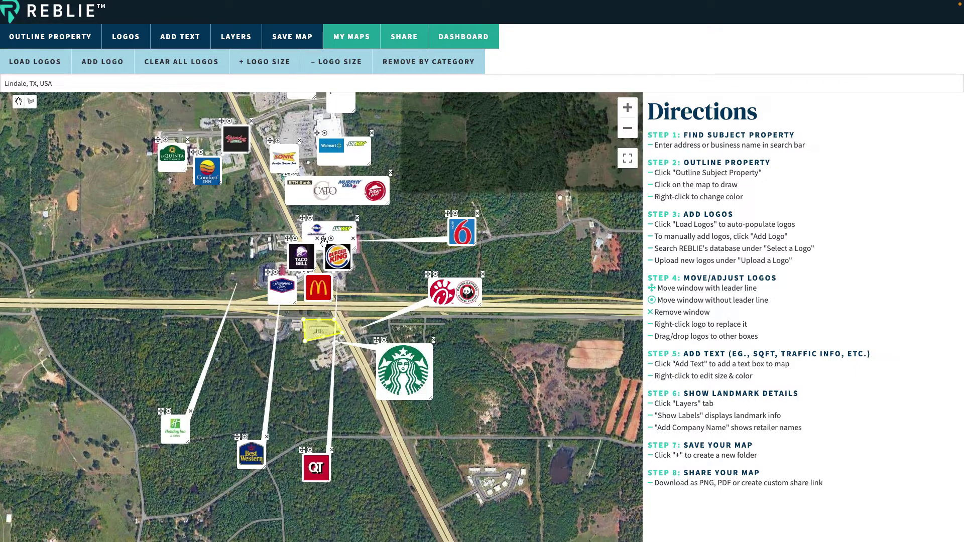
{"action": "left_click_drag", "start_coordinate": [324, 240], "coordinate": [505, 389]}
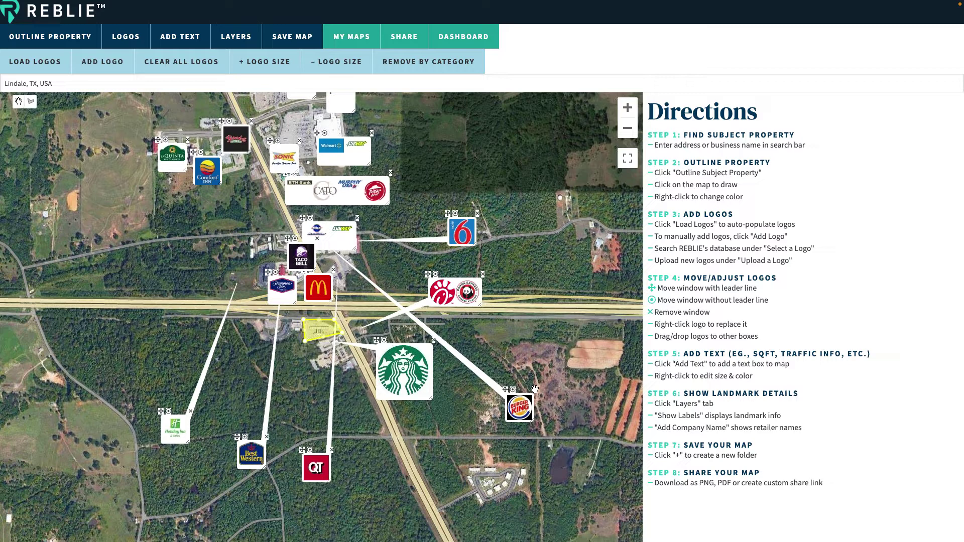
{"action": "left_click", "coordinate": [534, 390]}
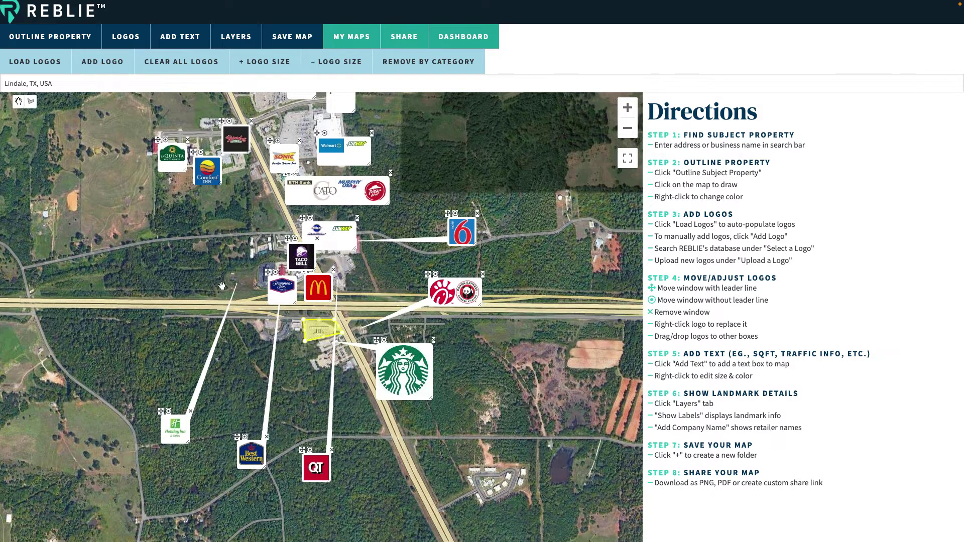
- Add a Chilis logo, found by searching 'Chili', at a spot west of Taco Bell
{"action": "left_click", "coordinate": [103, 61]}
{"action": "left_click", "coordinate": [201, 216]}
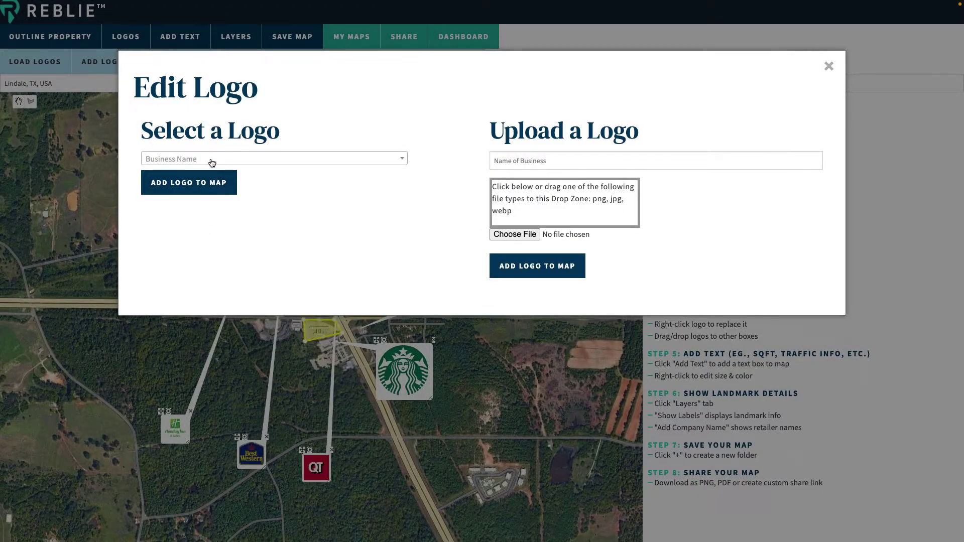
{"action": "left_click", "coordinate": [212, 162]}
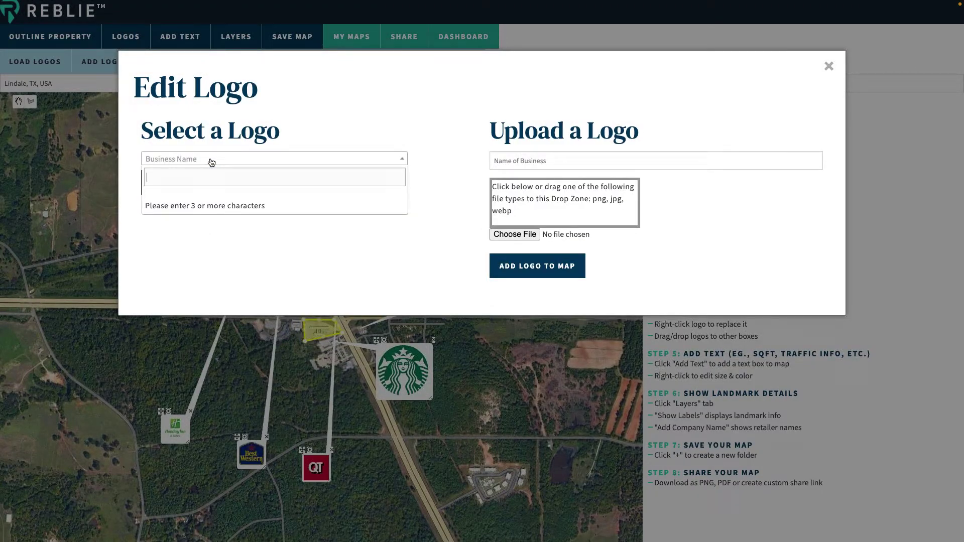
{"action": "type", "text": "Chili"}
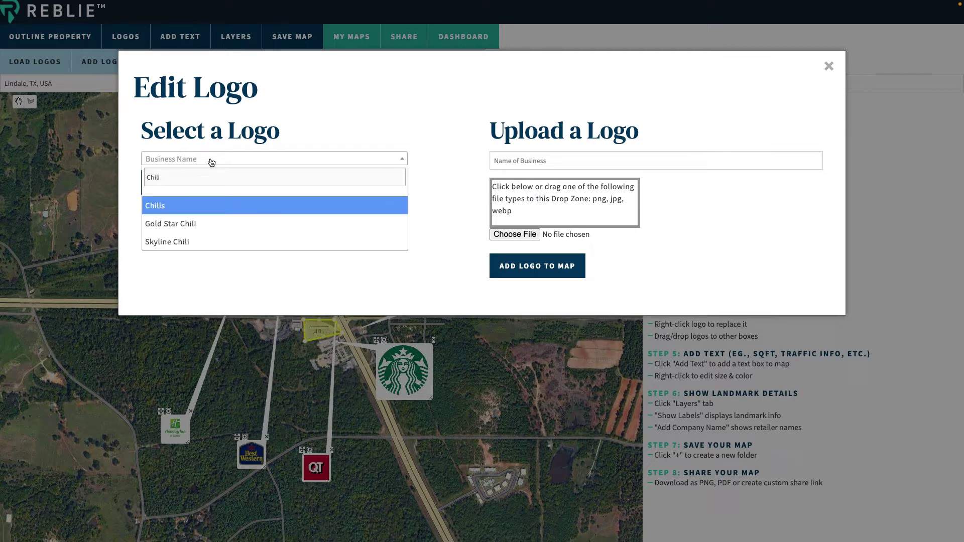
{"action": "left_click", "coordinate": [185, 201]}
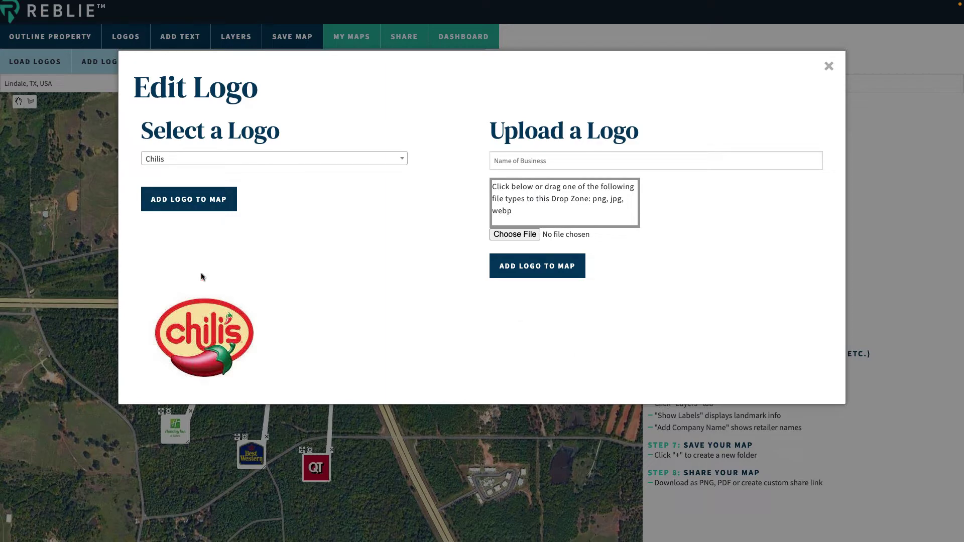
{"action": "left_click", "coordinate": [190, 205]}
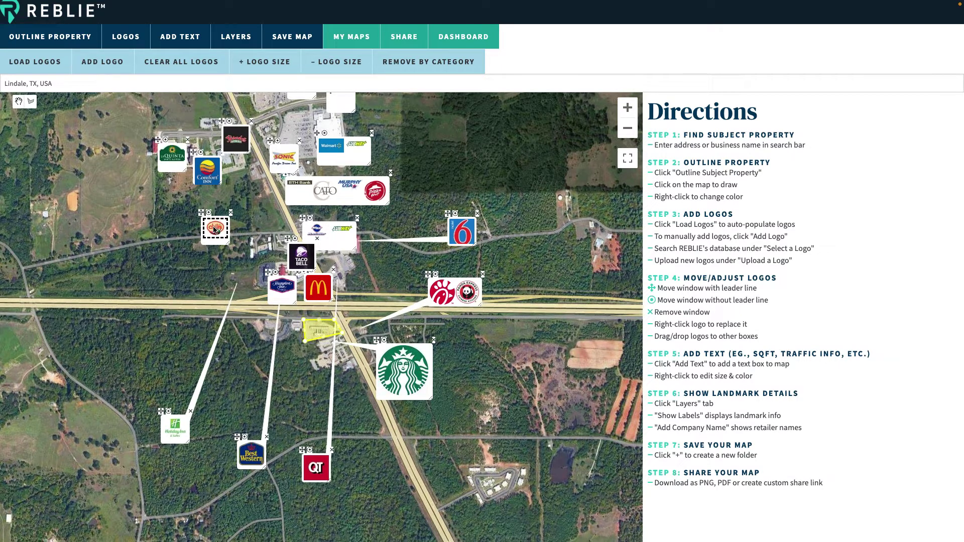
- Resize and drag the Chili's logo box, then delete it from the map
{"action": "left_click_drag", "start_coordinate": [229, 244], "coordinate": [296, 372]}
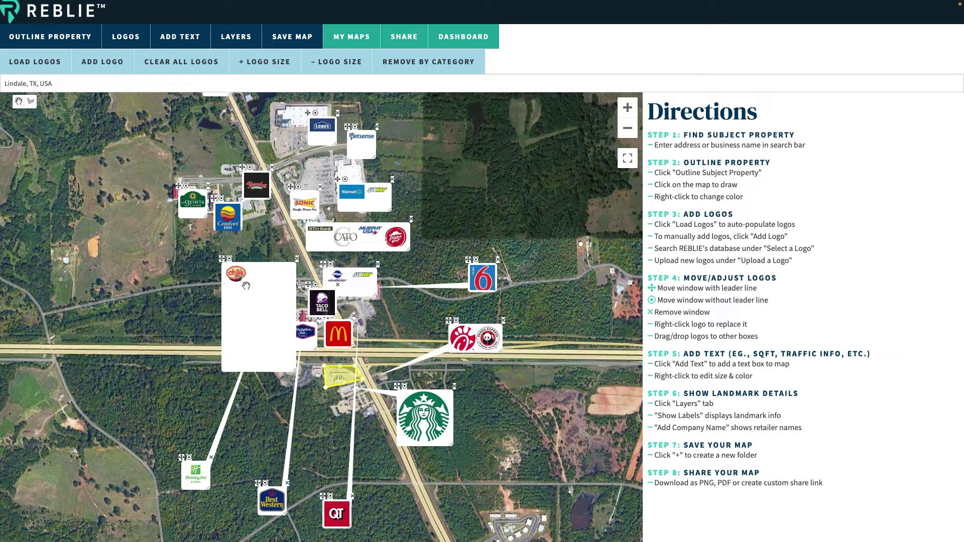
{"action": "left_click_drag", "start_coordinate": [232, 274], "coordinate": [270, 303]}
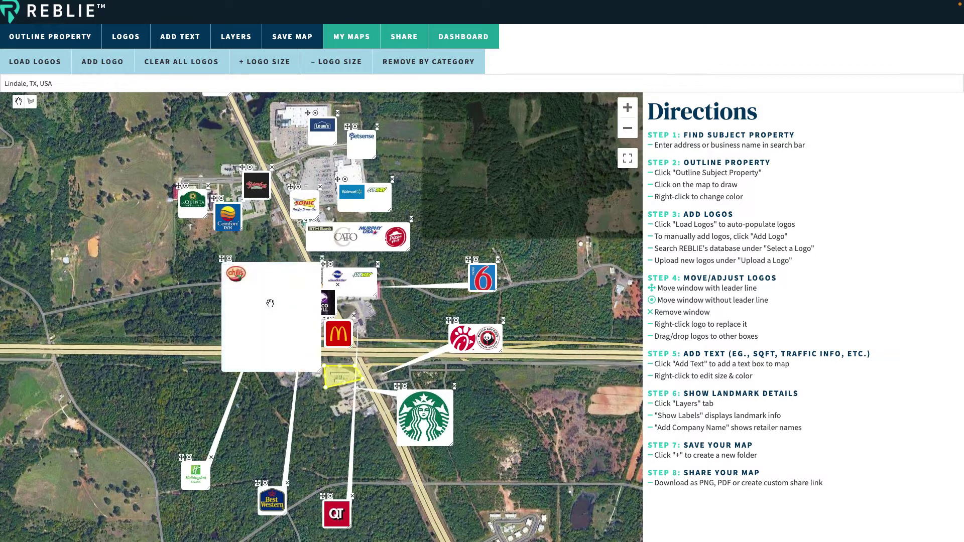
{"action": "left_click", "coordinate": [322, 260]}
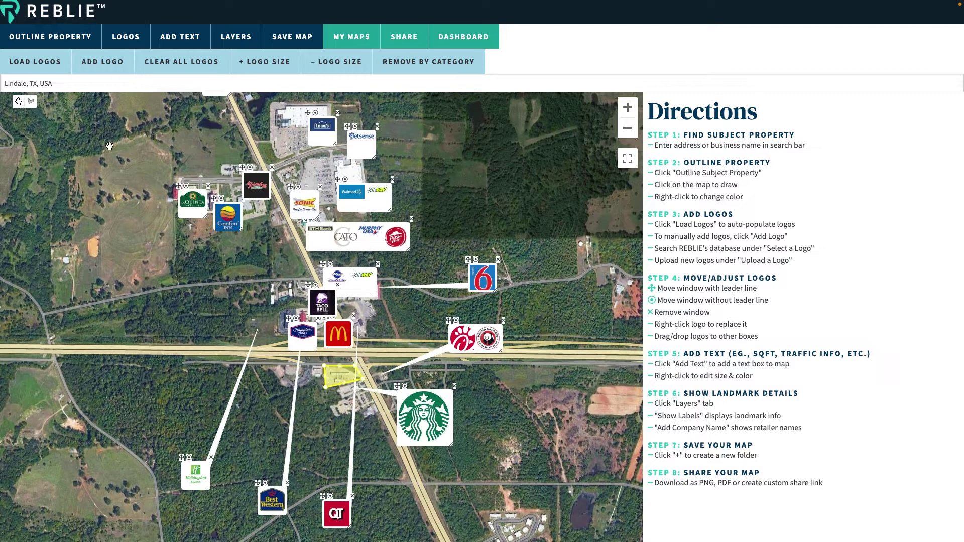
- Start a new logo at a map spot, with Chilis preselected in Edit Logo, and exit fullscreen
{"action": "left_click", "coordinate": [102, 63]}
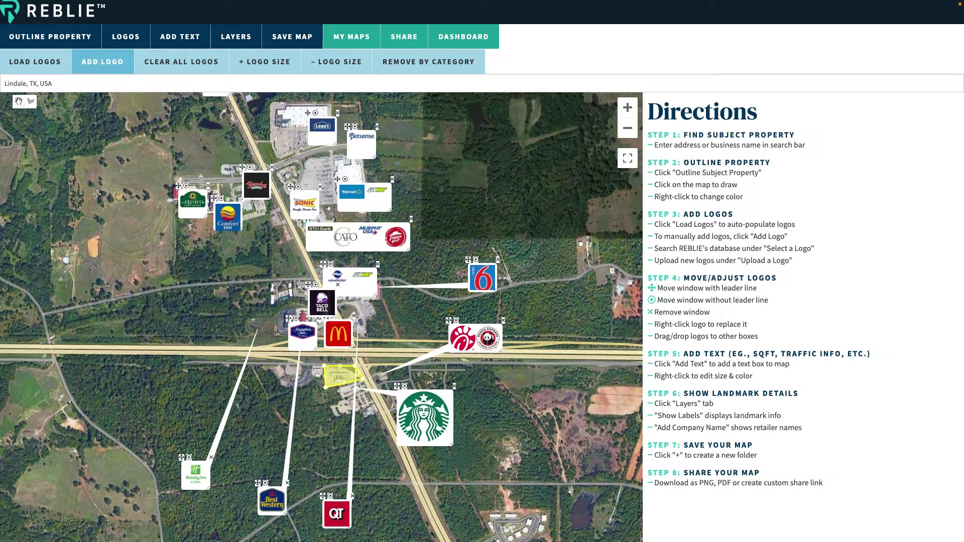
{"action": "left_click", "coordinate": [123, 216]}
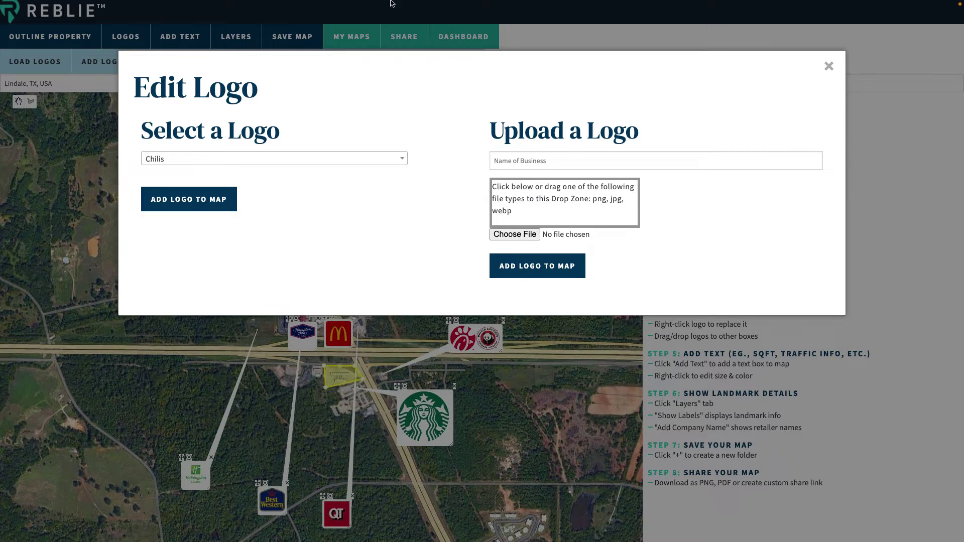
{"action": "mouse_move", "coordinate": [184, 3]}
{"action": "left_click", "coordinate": [33, 19]}
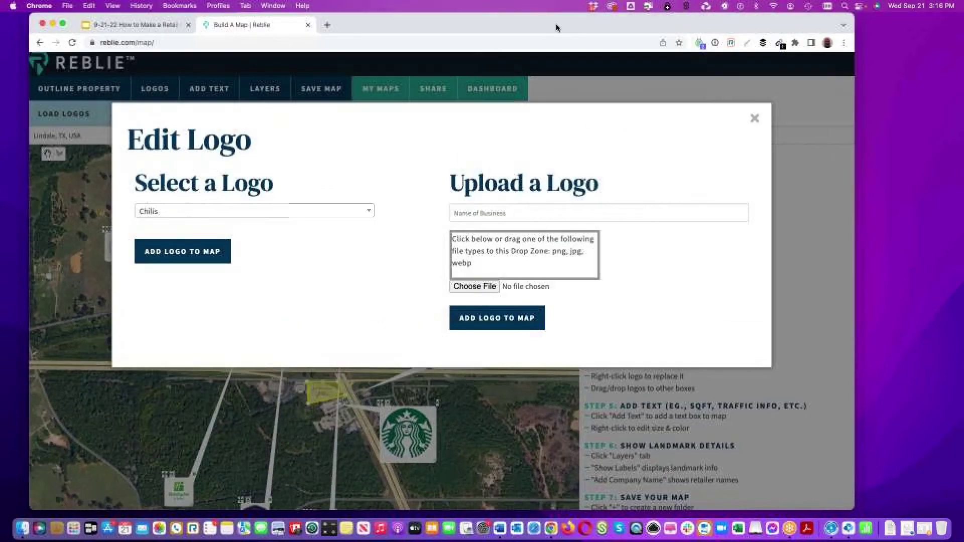
- Search Google for 'Grocery store logo' in a new tab and save a result image
{"action": "left_click", "coordinate": [326, 24]}
{"action": "left_click", "coordinate": [324, 41]}
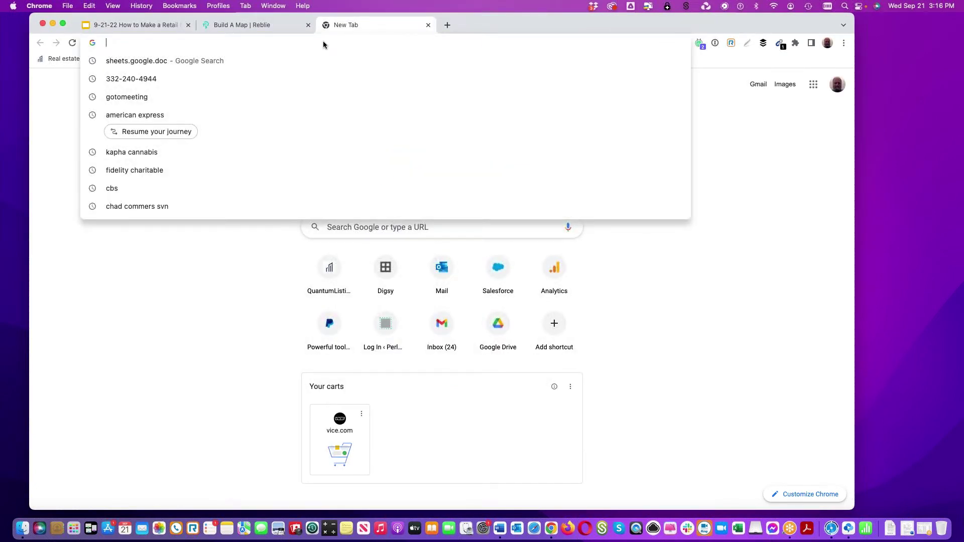
{"action": "type", "text": "Gr"}
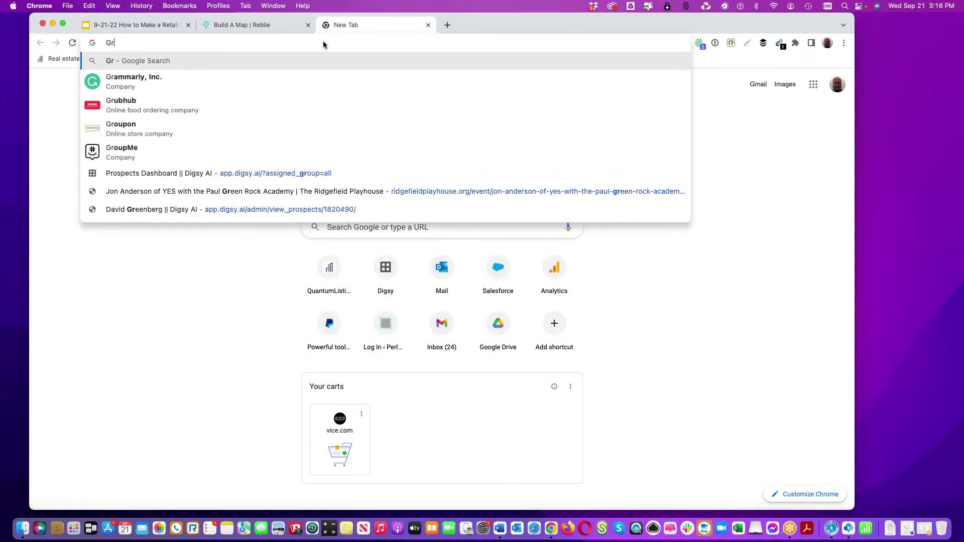
{"action": "type", "text": "ocery stor"}
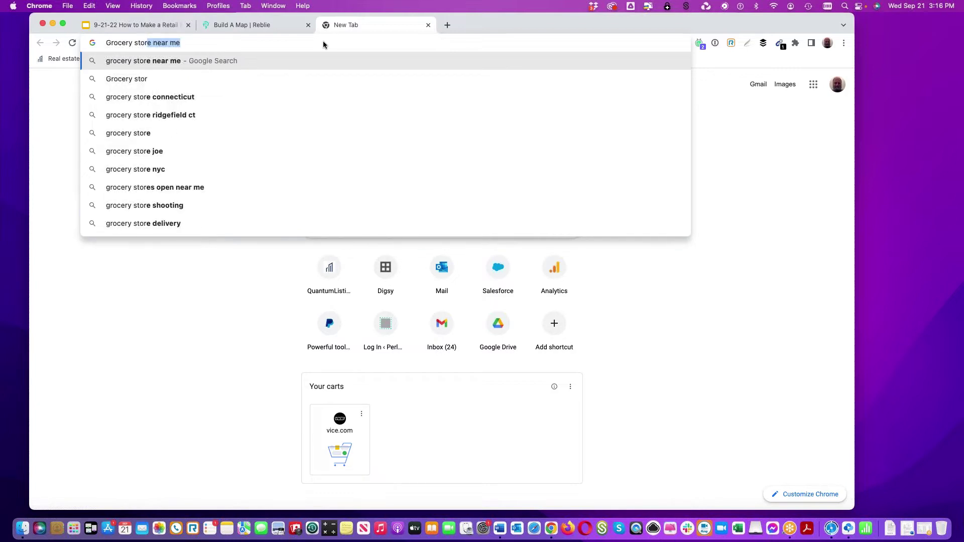
{"action": "type", "text": "e logo"}
{"action": "key", "text": "Return"}
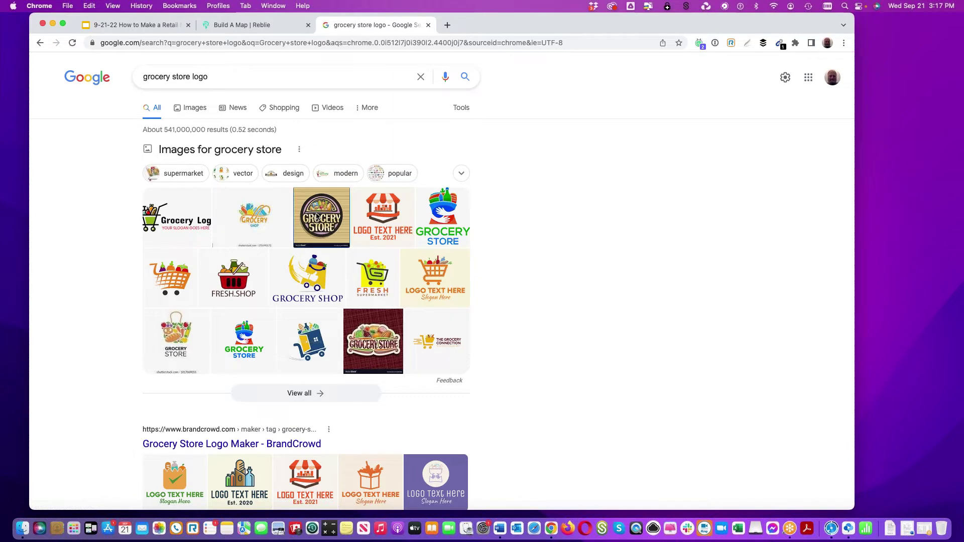
{"action": "right_click", "coordinate": [318, 217]}
{"action": "left_click", "coordinate": [327, 232]}
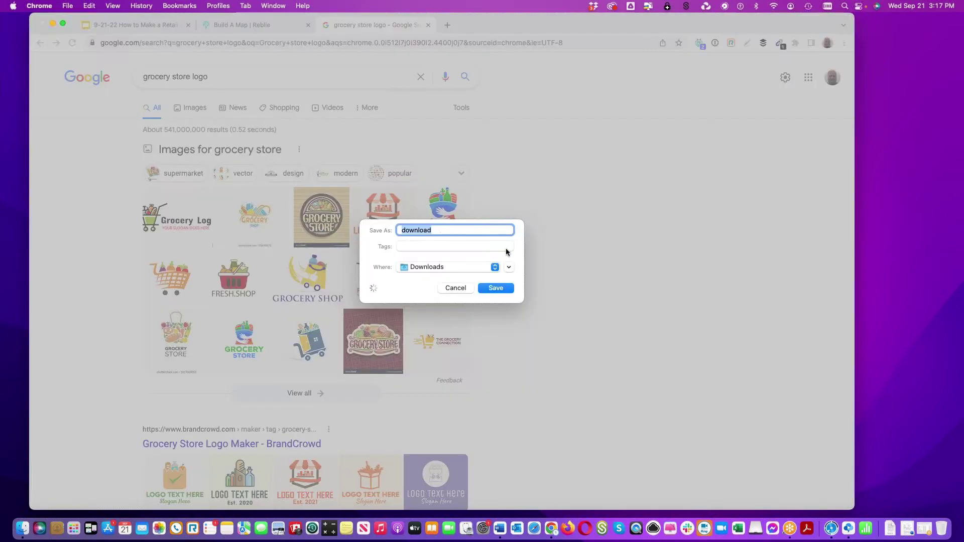
- Save the grocery store image as 'Grocery Store Logo' in the Downloads folder
{"action": "type", "text": "Grocery Store Logo"}
{"action": "left_click", "coordinate": [468, 265]}
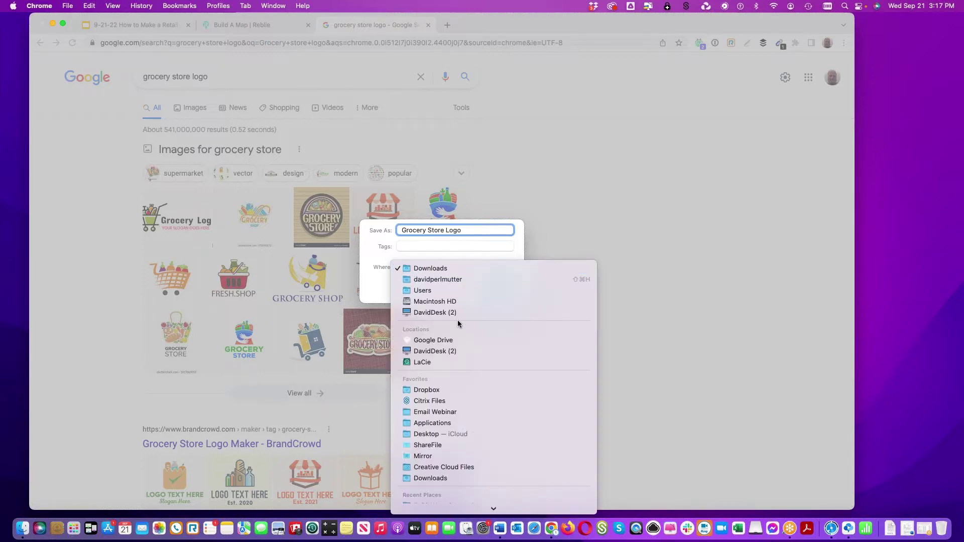
{"action": "left_click", "coordinate": [446, 354]}
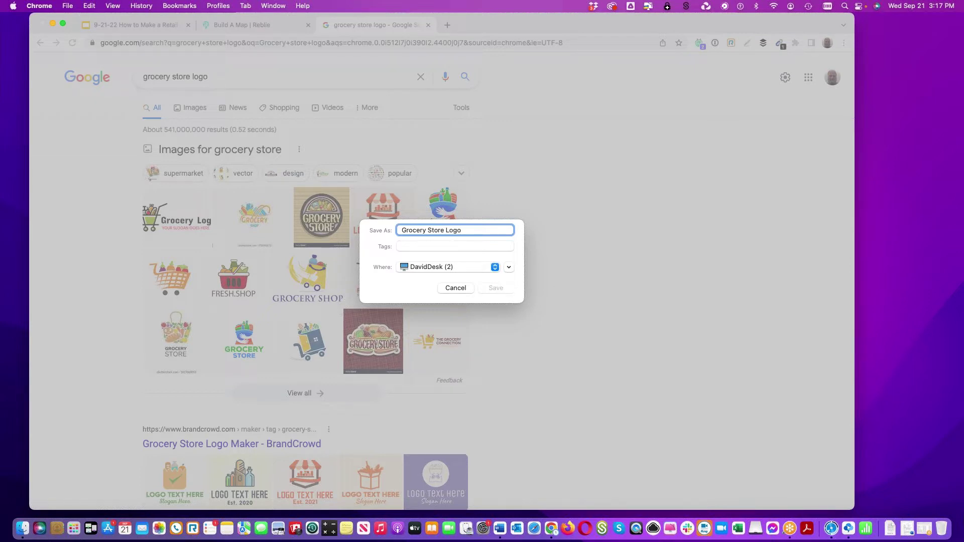
{"action": "left_click", "coordinate": [450, 267]}
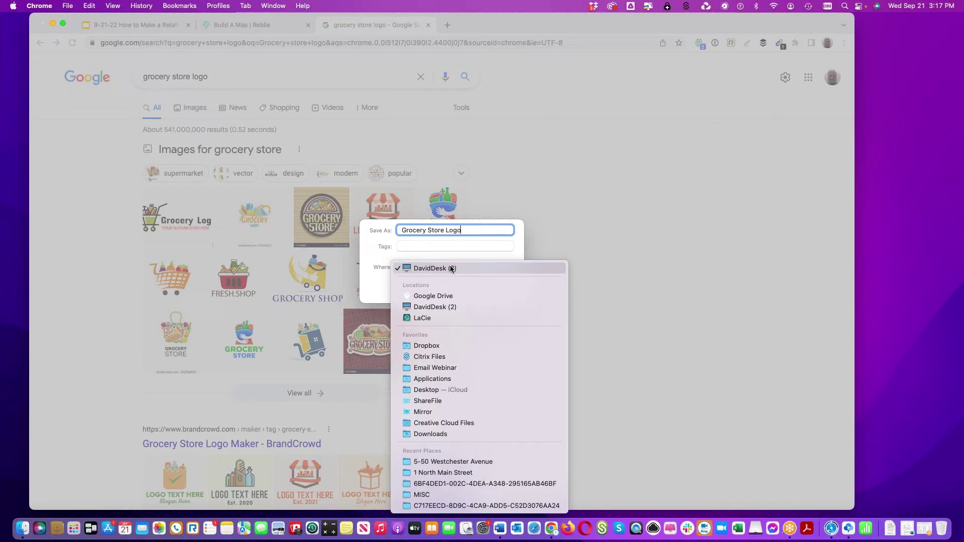
{"action": "left_click", "coordinate": [433, 434]}
{"action": "left_click", "coordinate": [496, 289]}
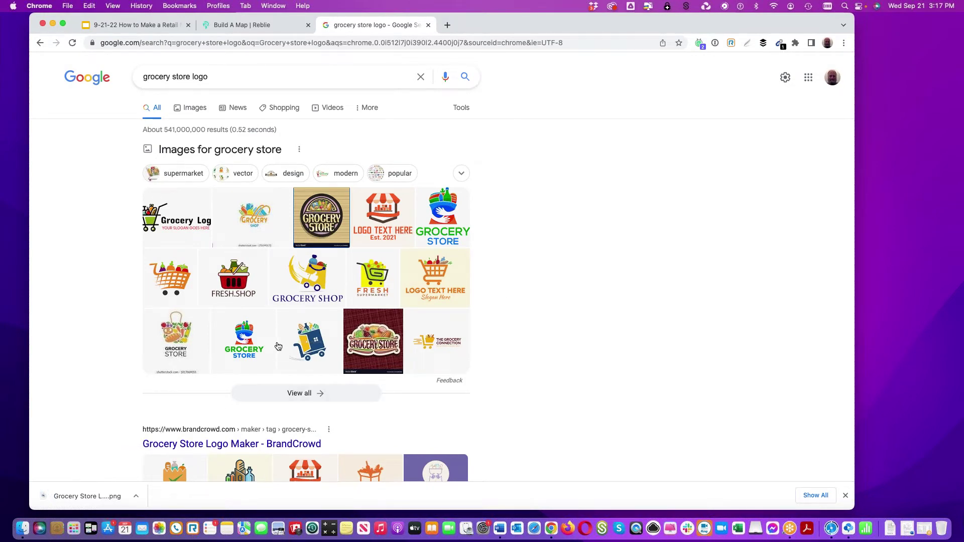
- Upload Grocery Store Logo.png in Reblie and add it to the map
{"action": "left_click", "coordinate": [266, 28]}
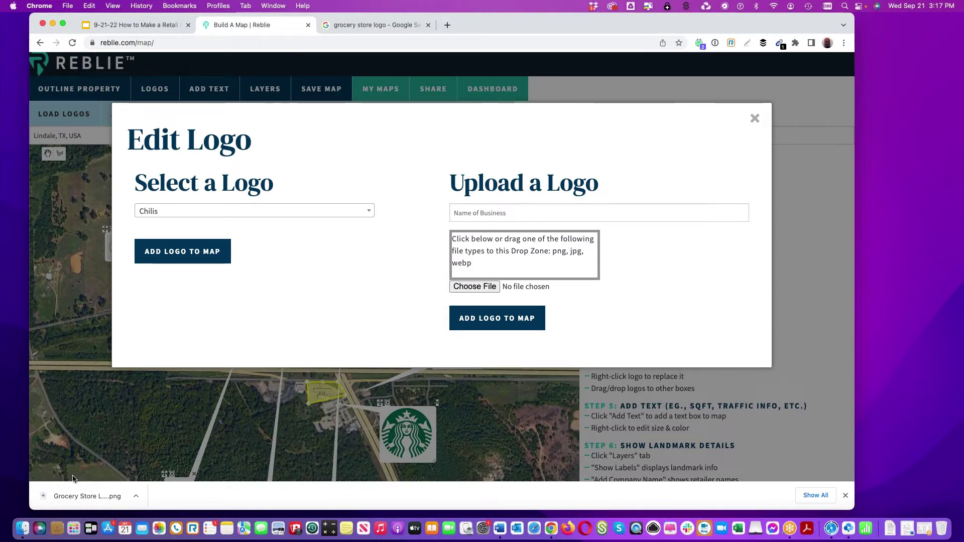
{"action": "left_click_drag", "start_coordinate": [71, 499], "coordinate": [482, 246]}
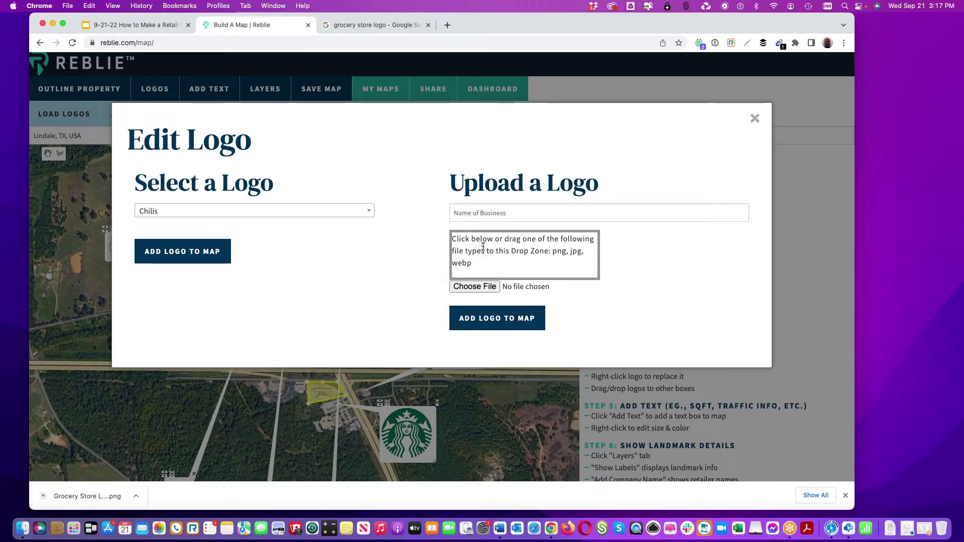
{"action": "left_click", "coordinate": [506, 324]}
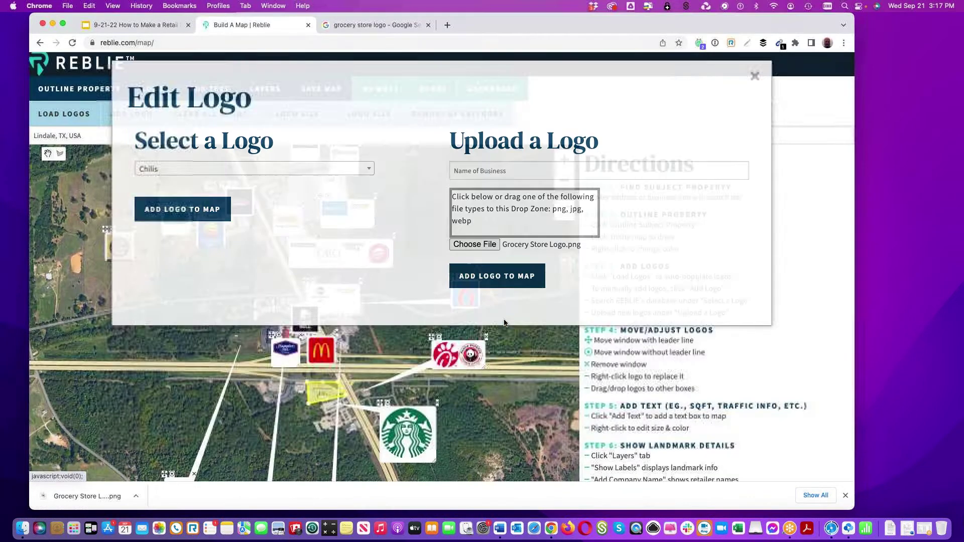